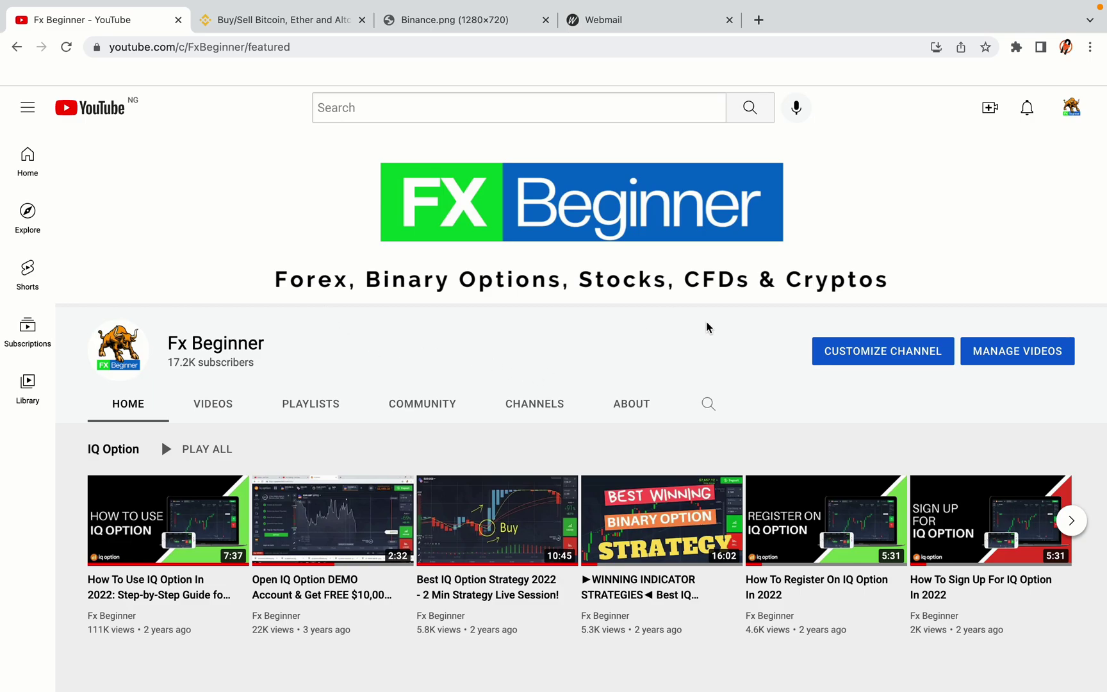
Switch from the Fx Beginner YouTube channel to the Binance homepage tab
left_click(275, 19)
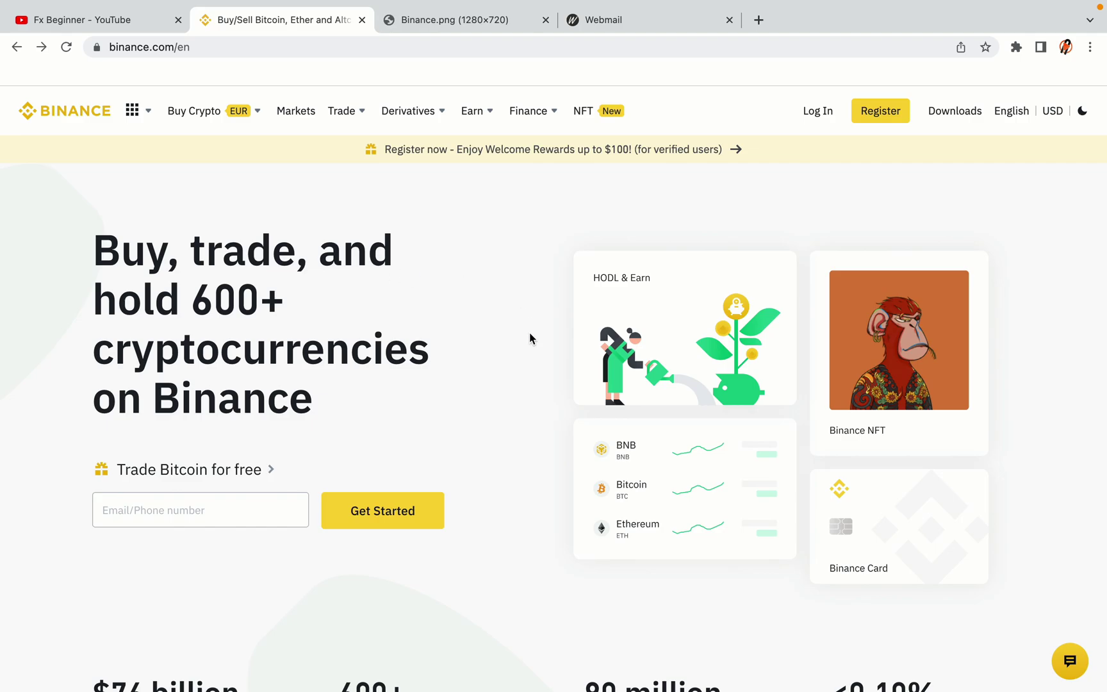
scroll(537, 382, "down", 3)
scroll(537, 381, "down", 1)
scroll(537, 382, "down", 1)
scroll(537, 387, "down", 1)
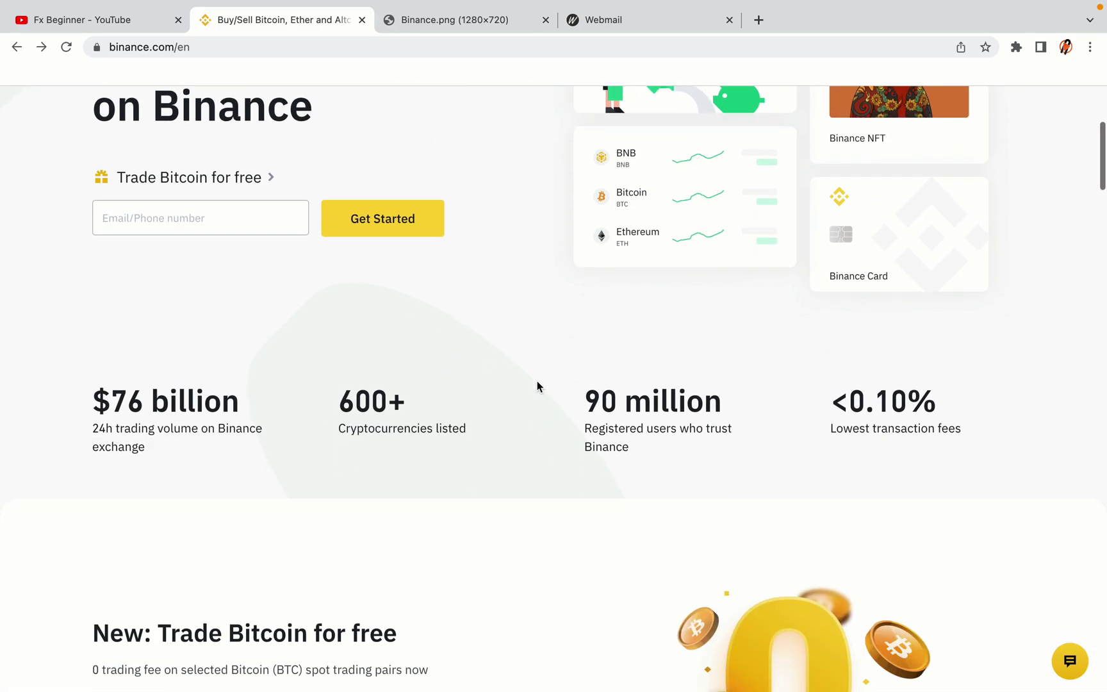
scroll(537, 386, "down", 5)
scroll(536, 387, "down", 1)
scroll(538, 386, "down", 1)
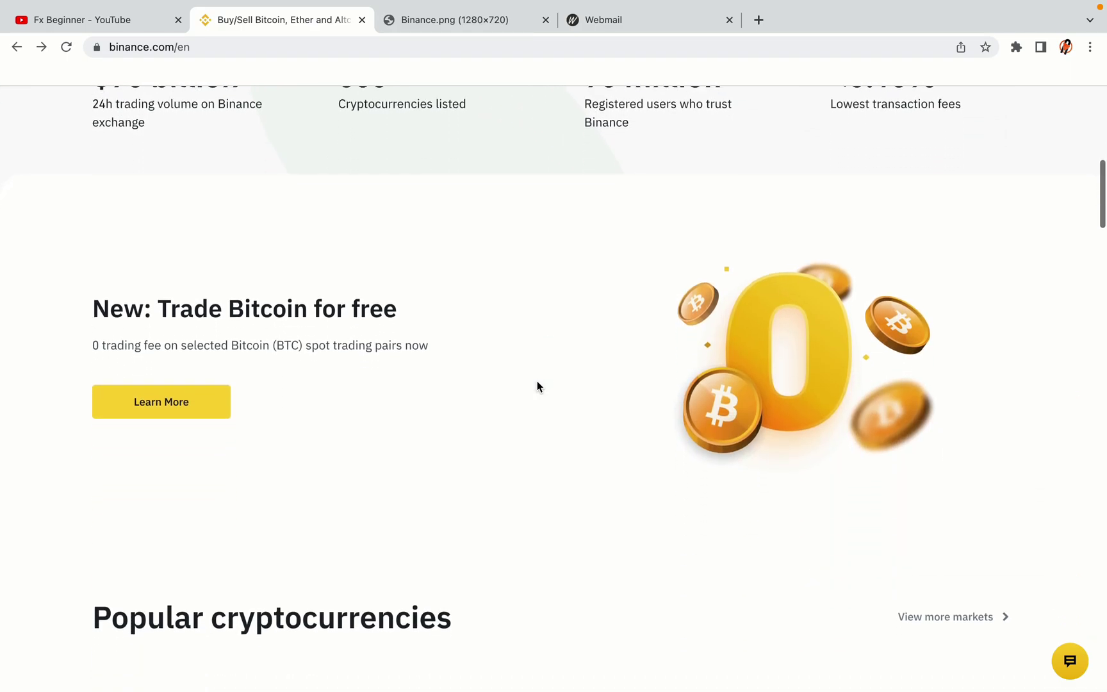
scroll(538, 386, "up", 3)
scroll(537, 387, "up", 1)
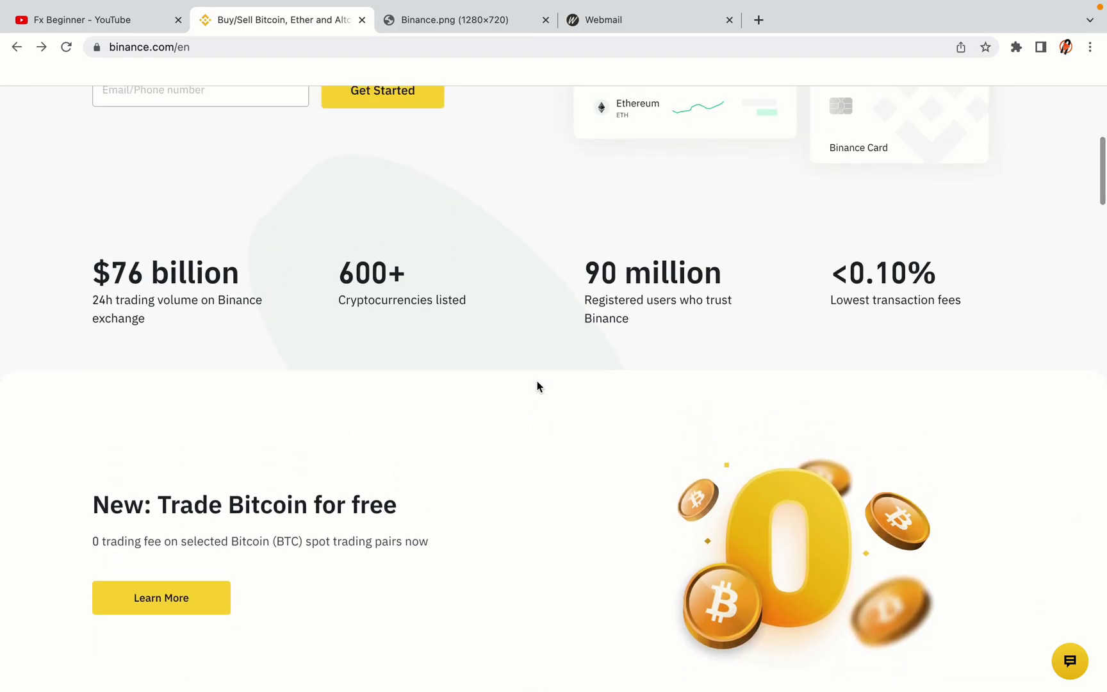
scroll(538, 386, "down", 10)
scroll(537, 387, "down", 2)
scroll(538, 386, "down", 2)
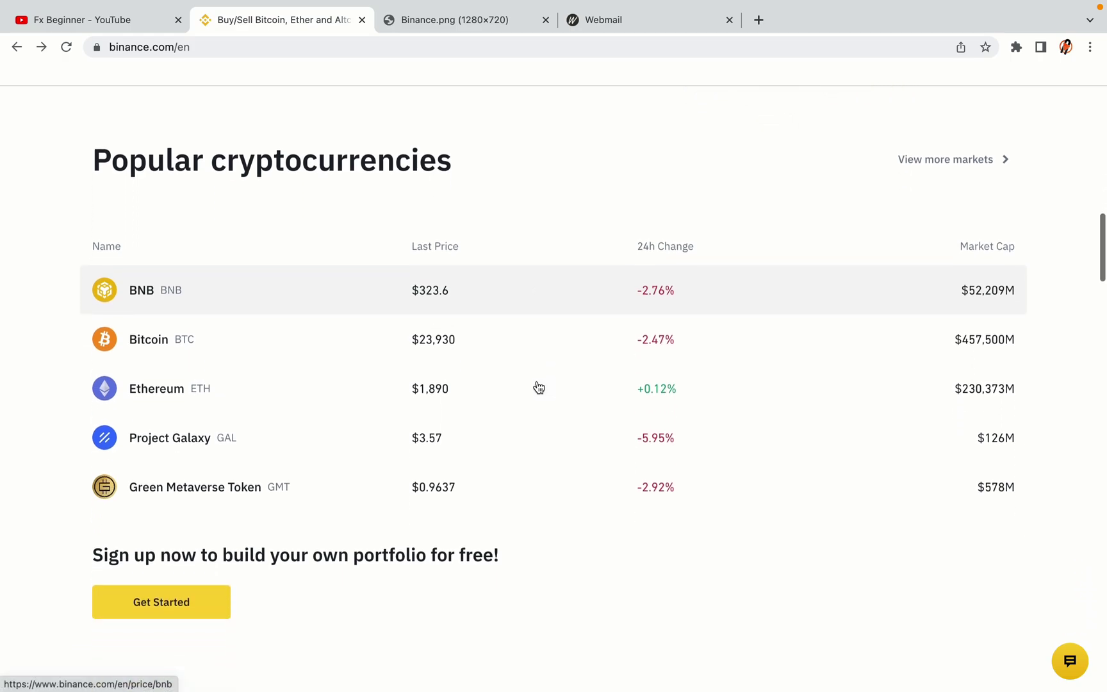
scroll(537, 387, "down", 4)
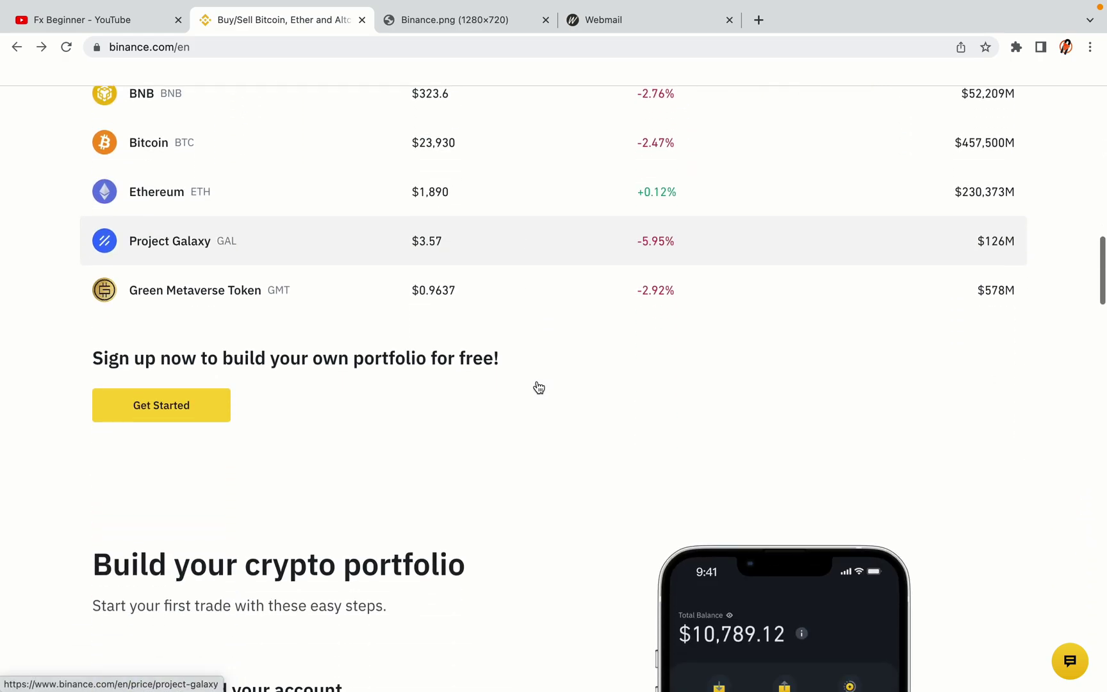
scroll(538, 386, "down", 4)
scroll(538, 387, "down", 4)
scroll(538, 386, "down", 1)
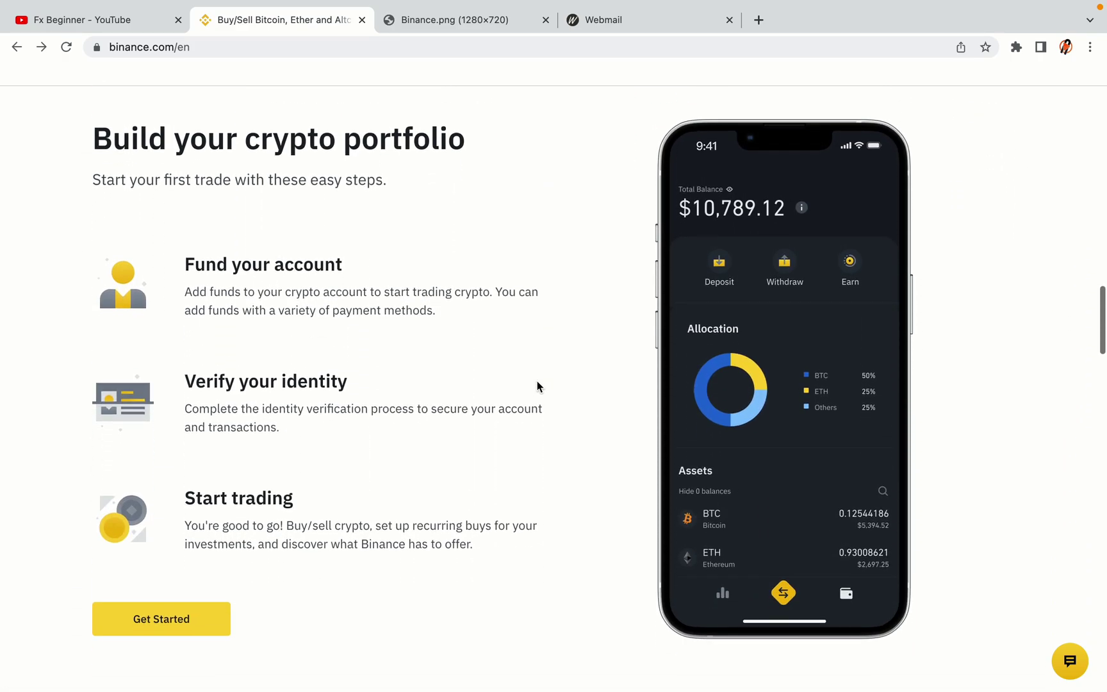
scroll(538, 387, "down", 8)
scroll(537, 387, "down", 4)
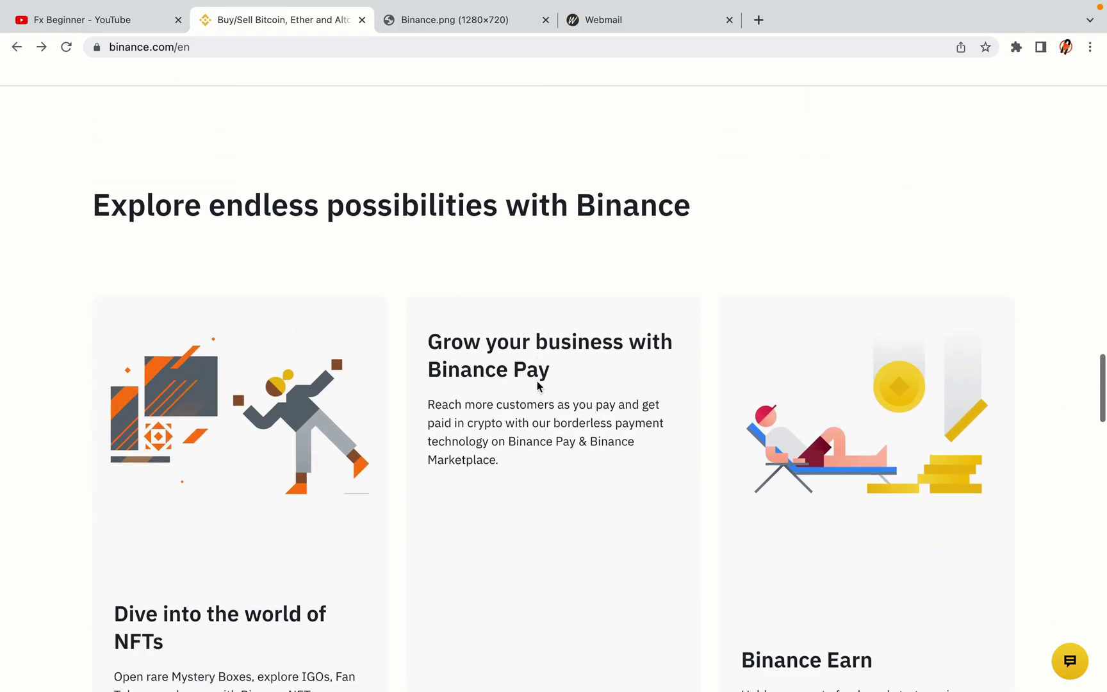
scroll(537, 386, "down", 2)
scroll(538, 387, "down", 9)
scroll(537, 381, "down", 2)
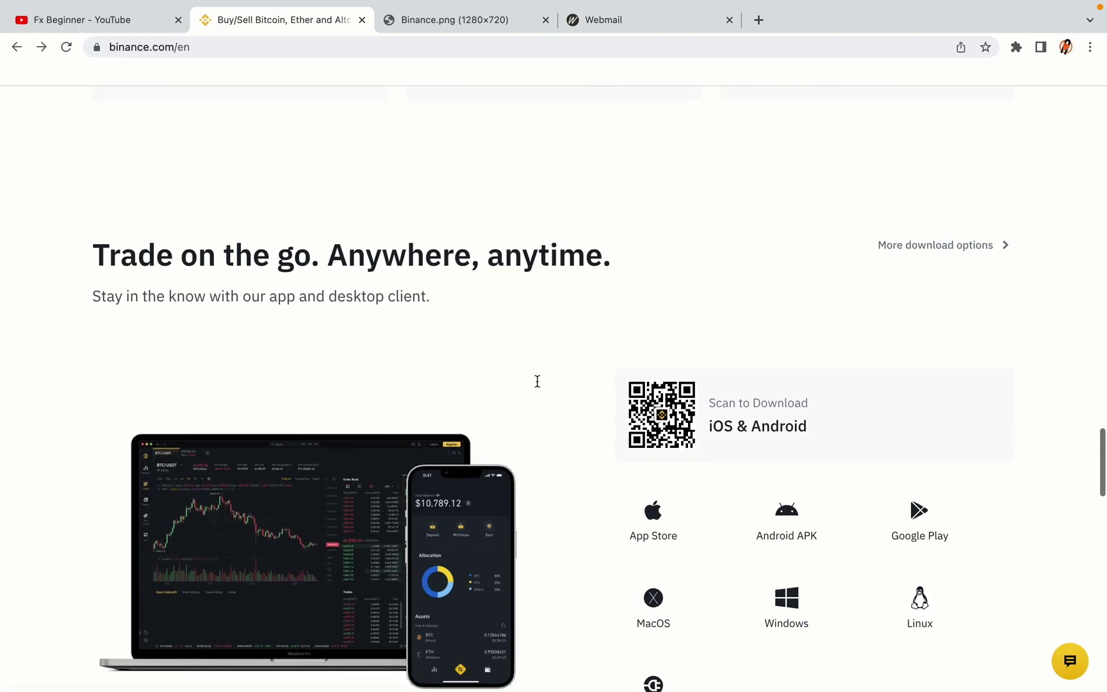
scroll(538, 381, "down", 2)
scroll(537, 381, "down", 9)
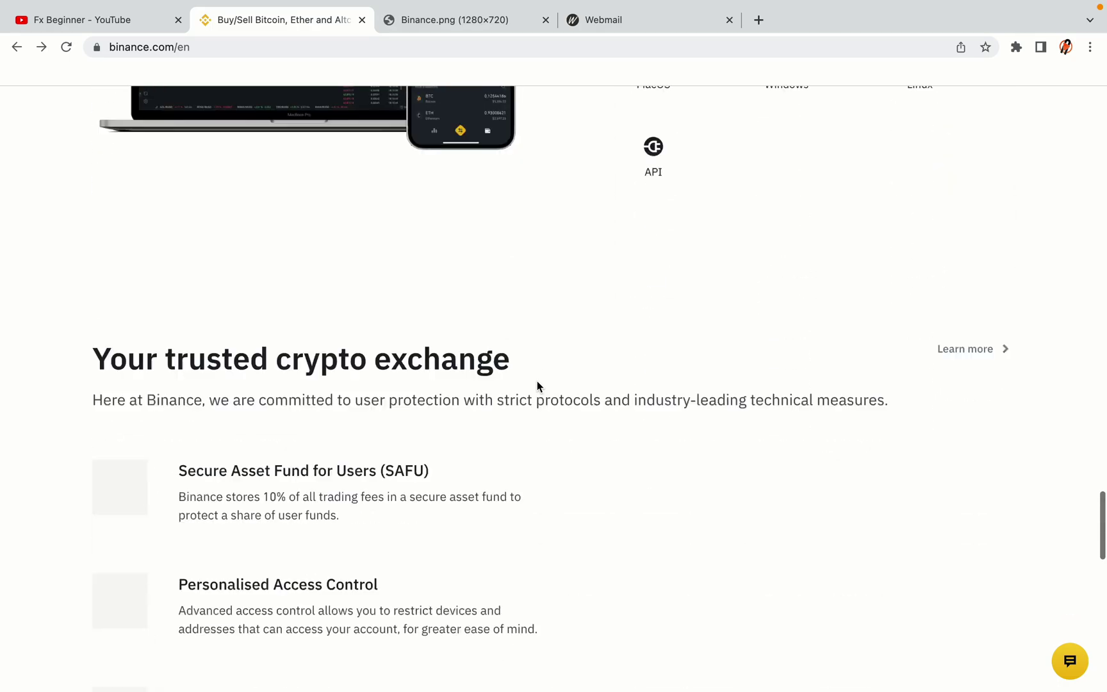
scroll(537, 386, "down", 3)
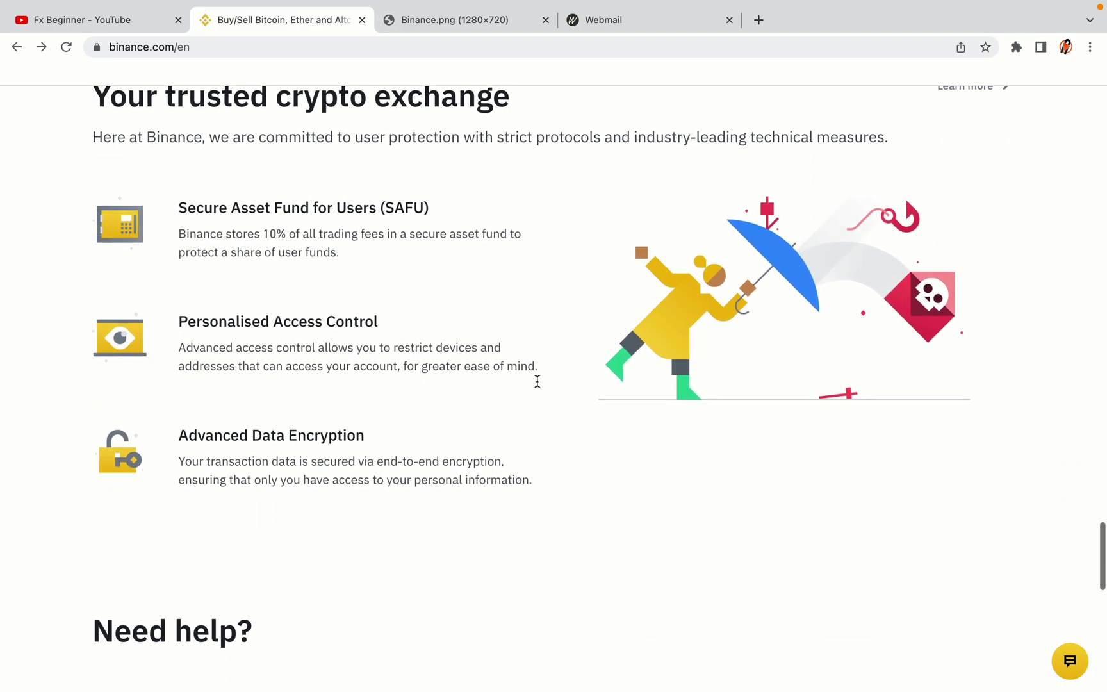
scroll(538, 381, "down", 5)
scroll(537, 382, "down", 1)
scroll(537, 380, "down", 1)
scroll(538, 381, "up", 15)
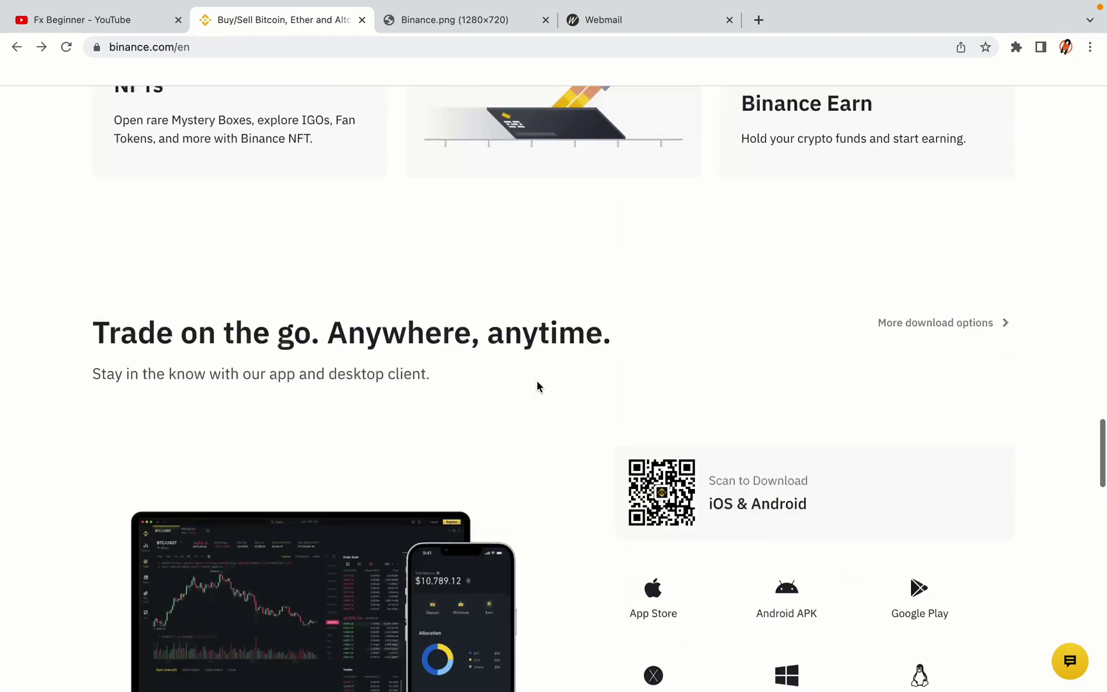
scroll(537, 386, "up", 10)
scroll(537, 387, "up", 3)
scroll(537, 386, "up", 3)
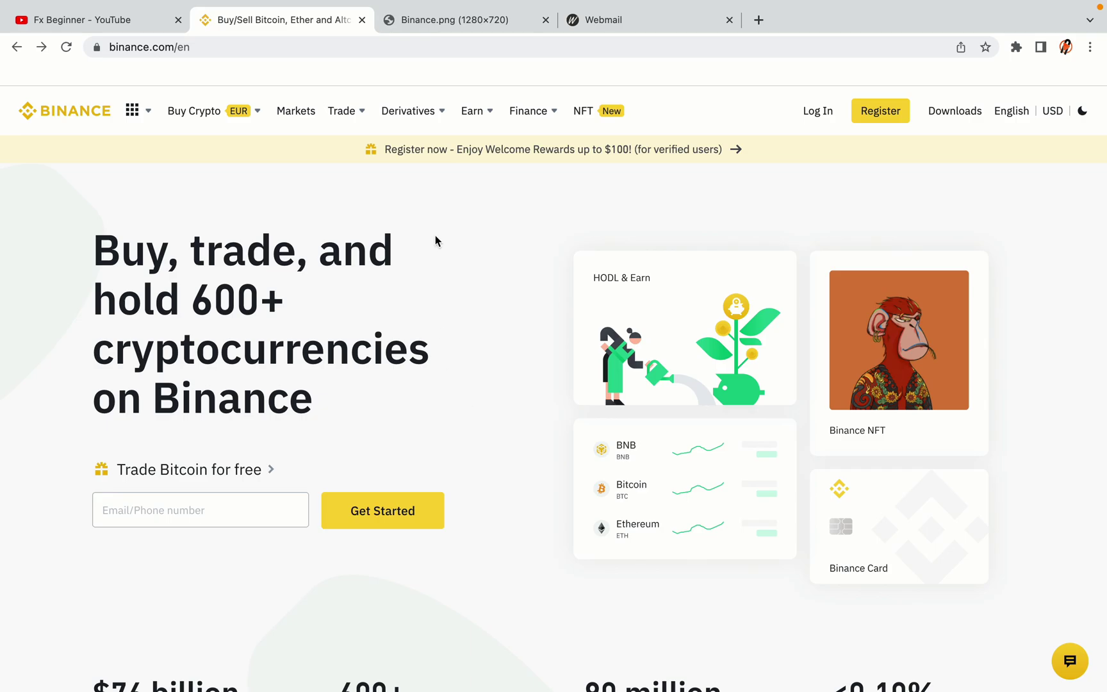
Bring up the Binance page and start registering a new account via phone or email
left_click(462, 19)
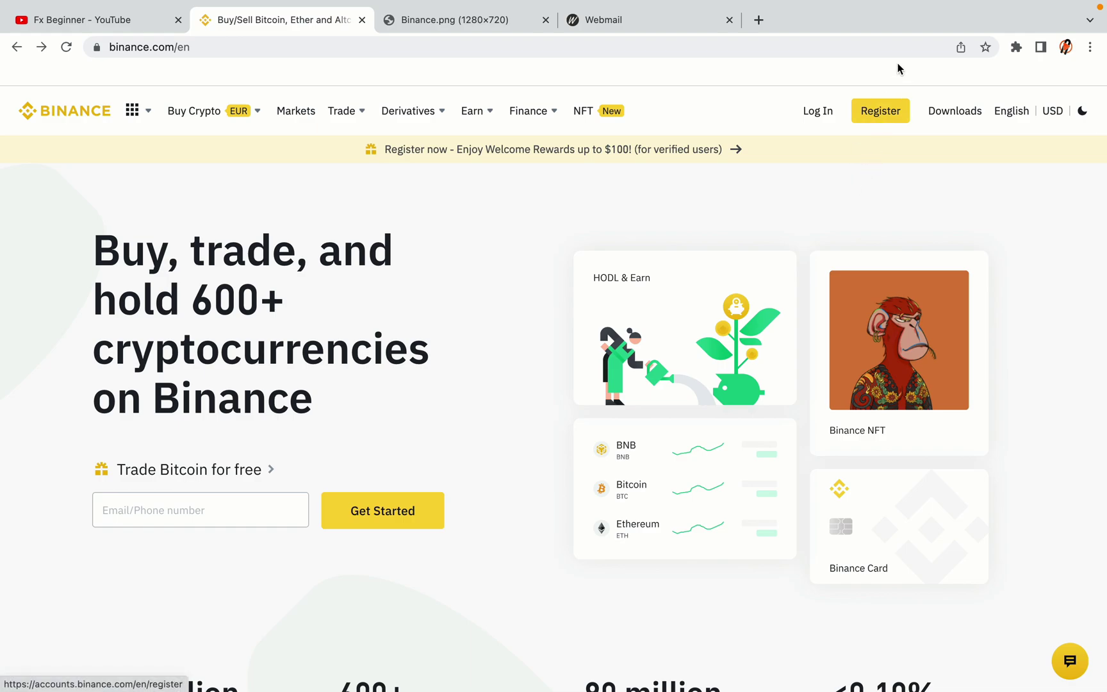
left_click(891, 120)
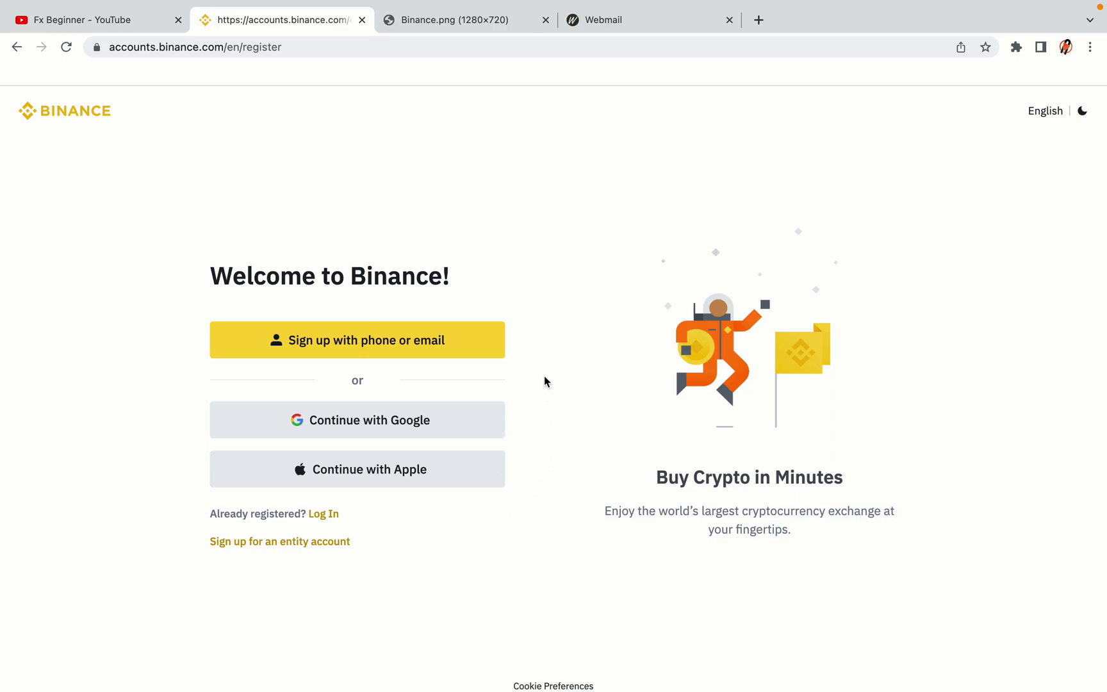
Submit the personal account form with email, password and accepted Terms
left_click(456, 353)
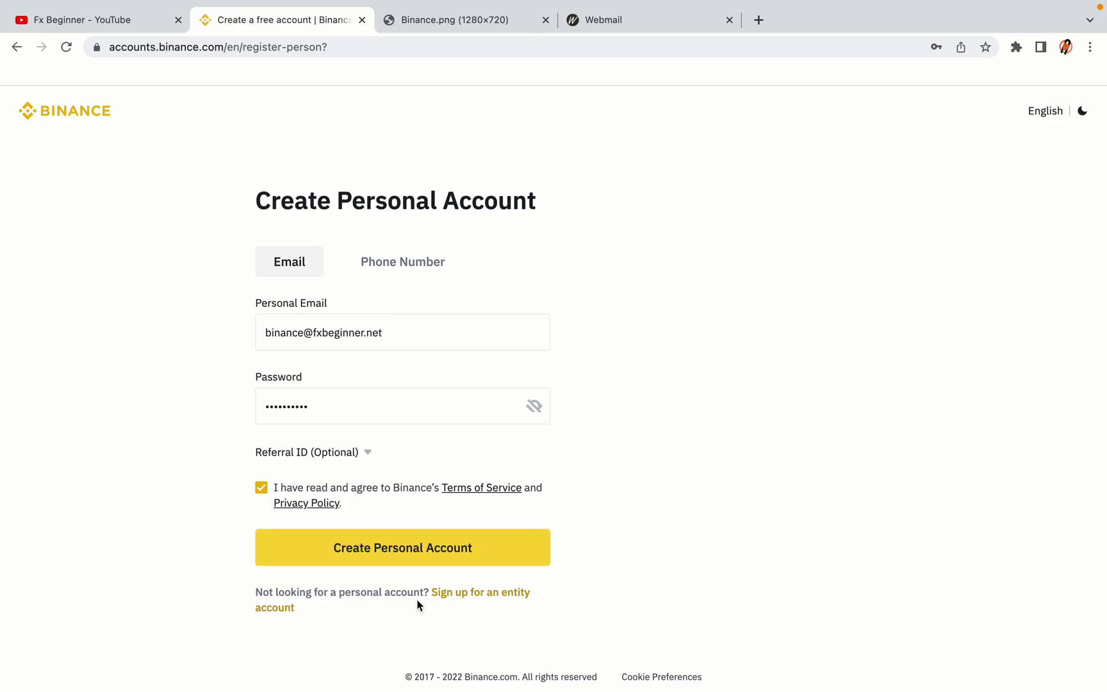
left_click(423, 557)
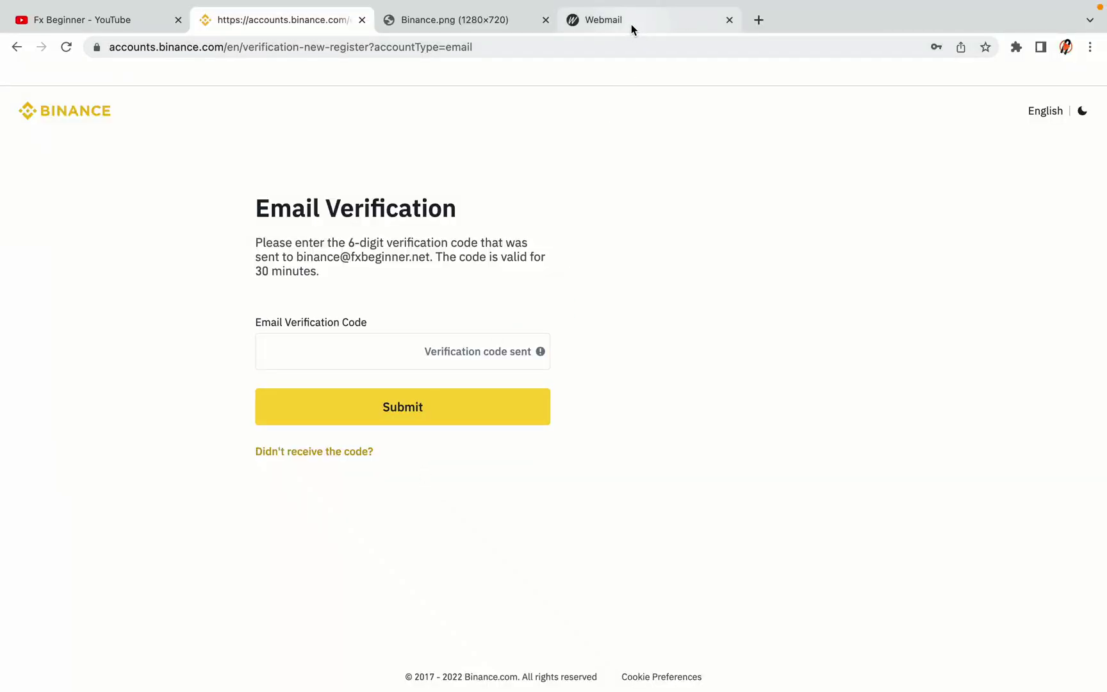
left_click_drag(630, 21, 468, 21)
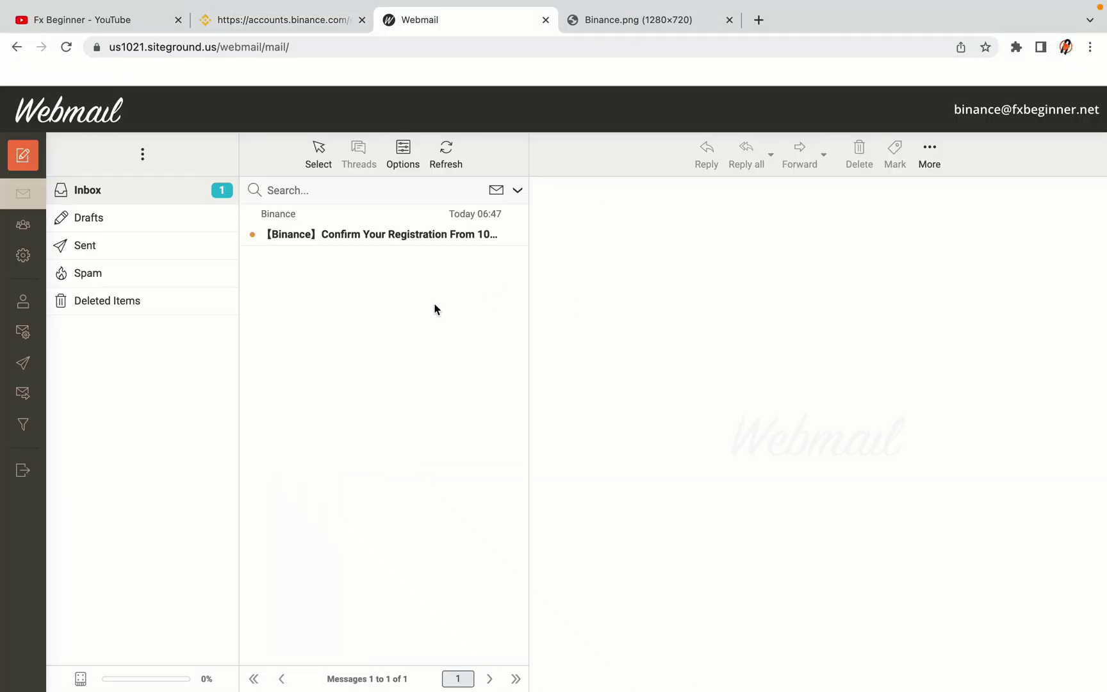
mouse_move(380, 225)
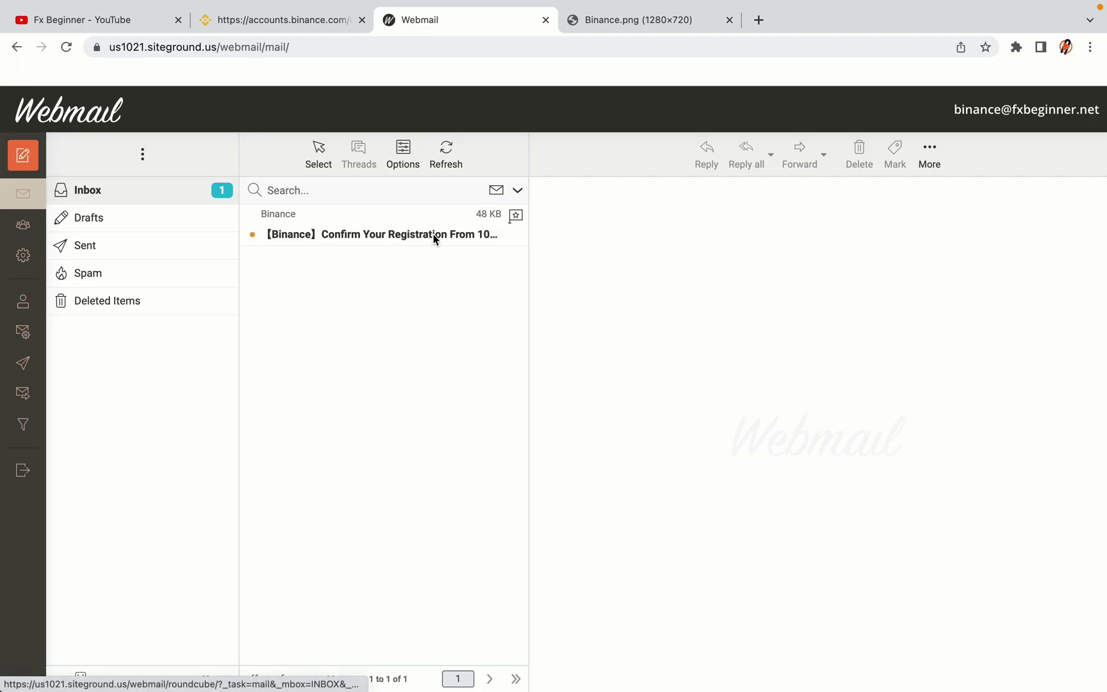
left_click(384, 234)
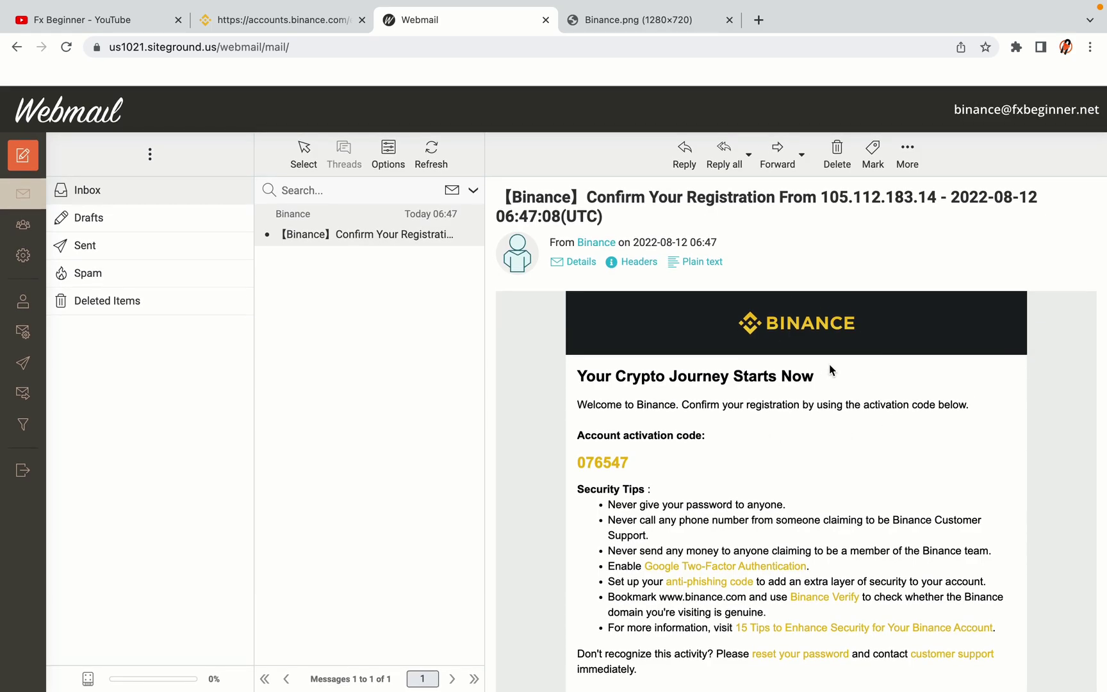
scroll(829, 370, "down", 3)
scroll(829, 369, "up", 2)
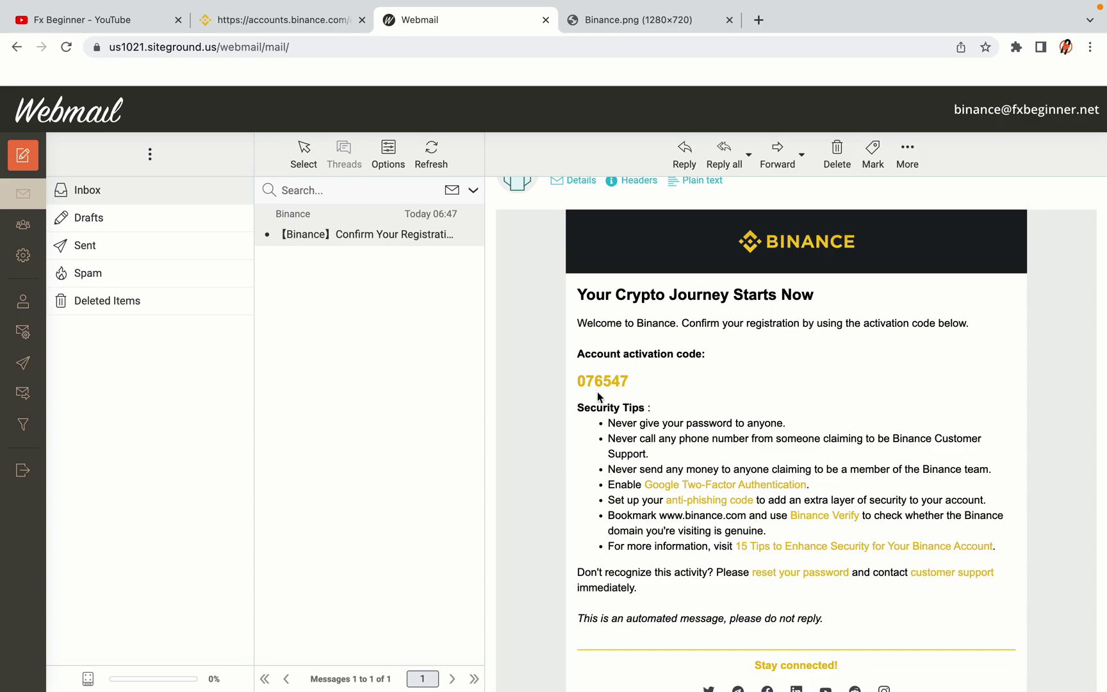
left_click_drag(576, 381, 634, 380)
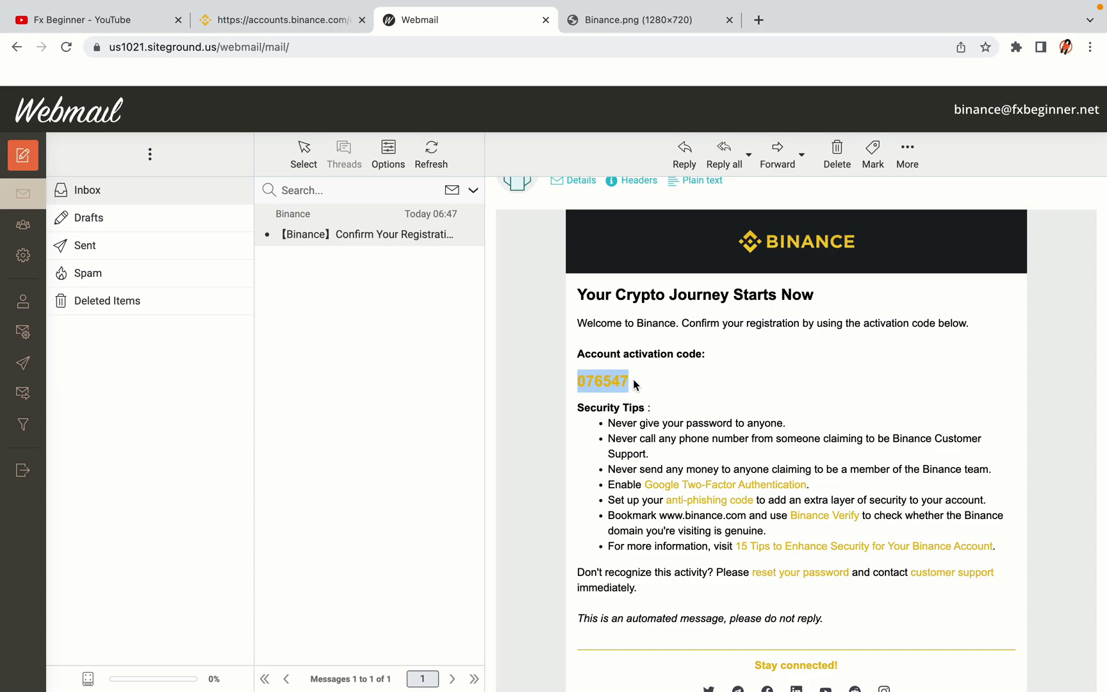
left_click(633, 380)
left_click_drag(579, 381, 624, 381)
right_click(626, 381)
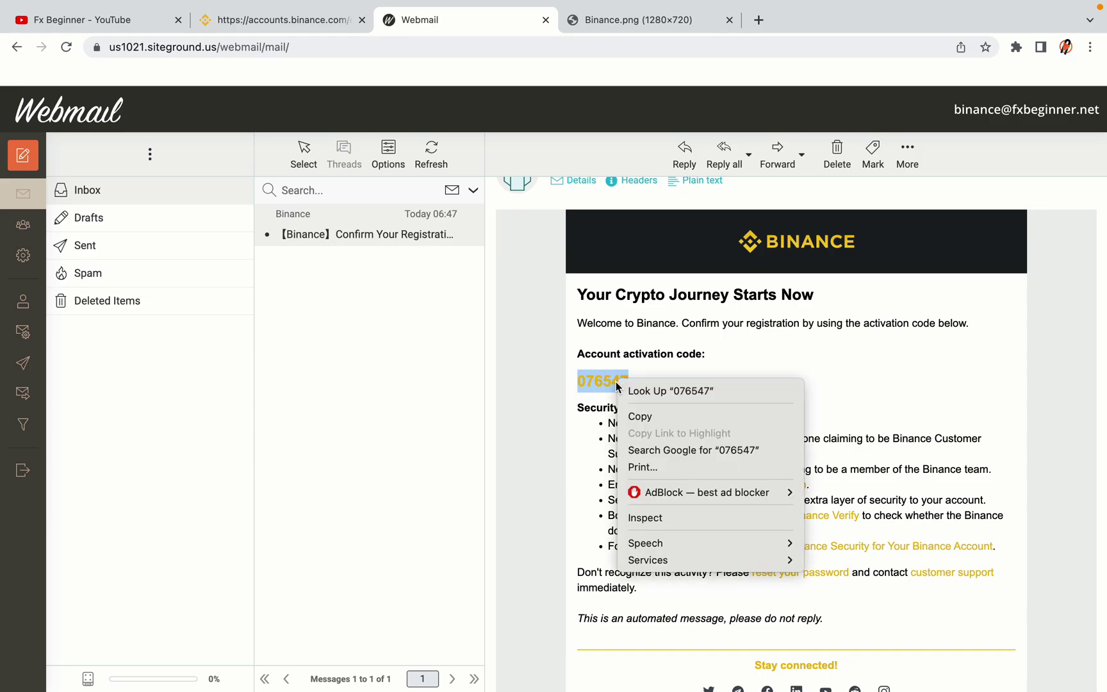
left_click(632, 410)
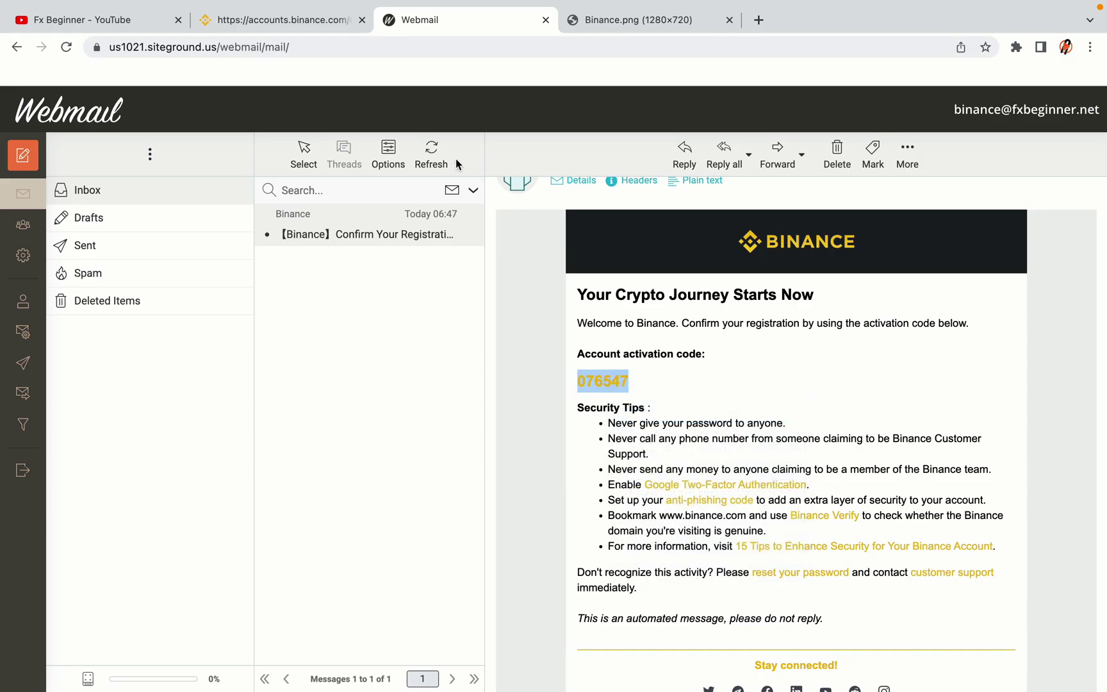
left_click(288, 21)
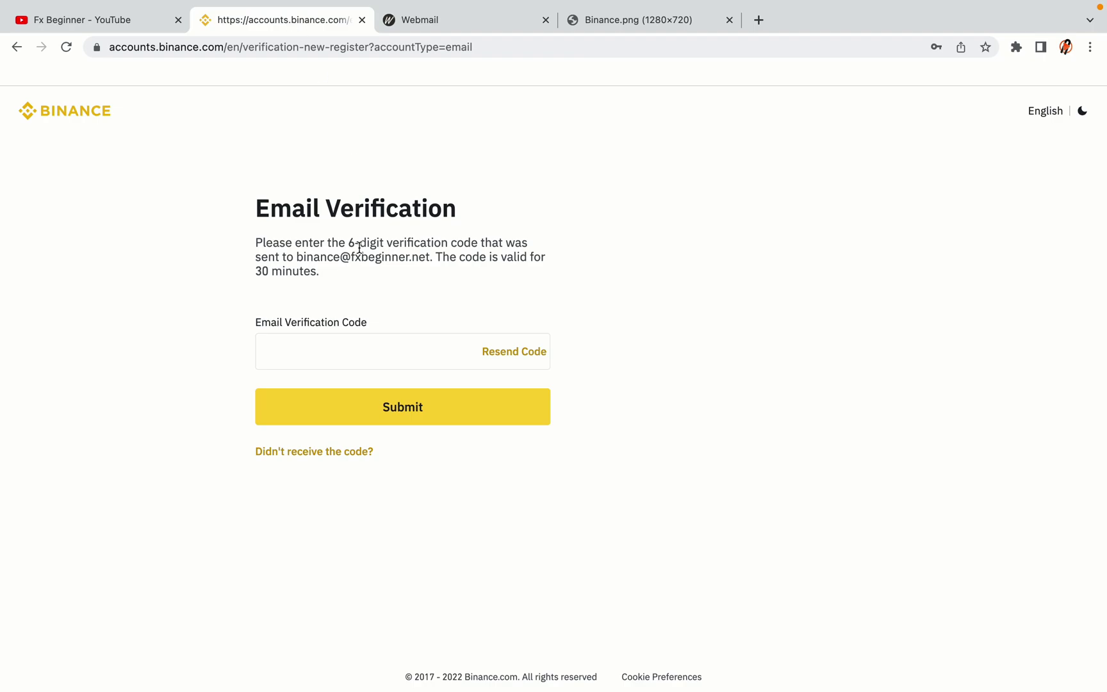
left_click(336, 348)
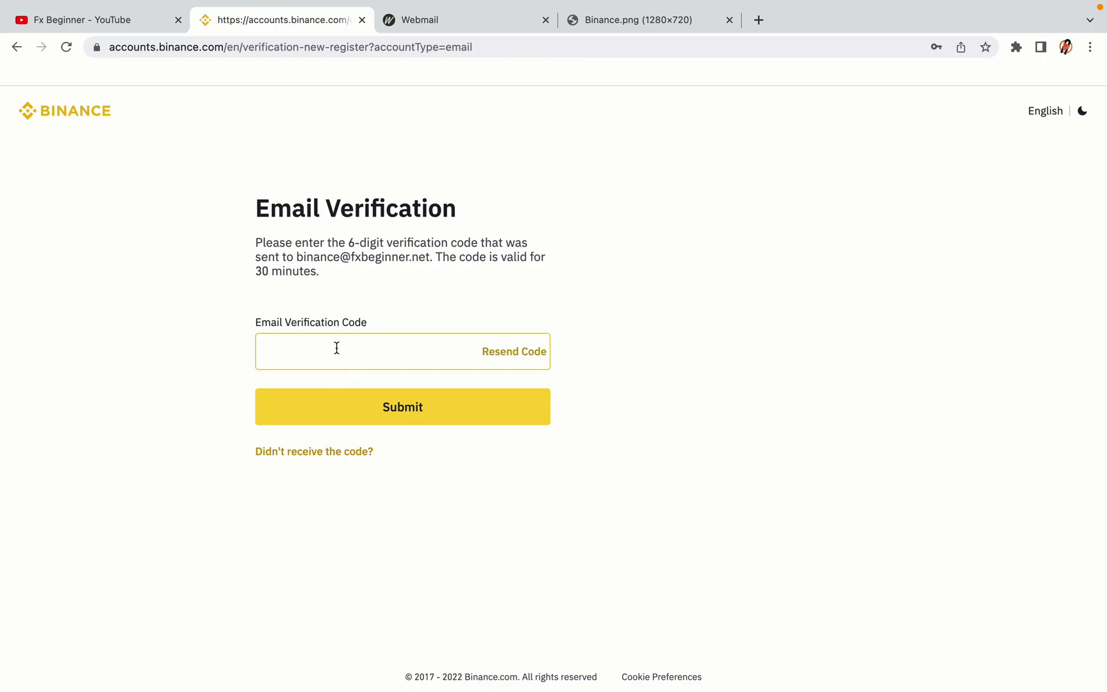
key("ctrl+v")
left_click(196, 331)
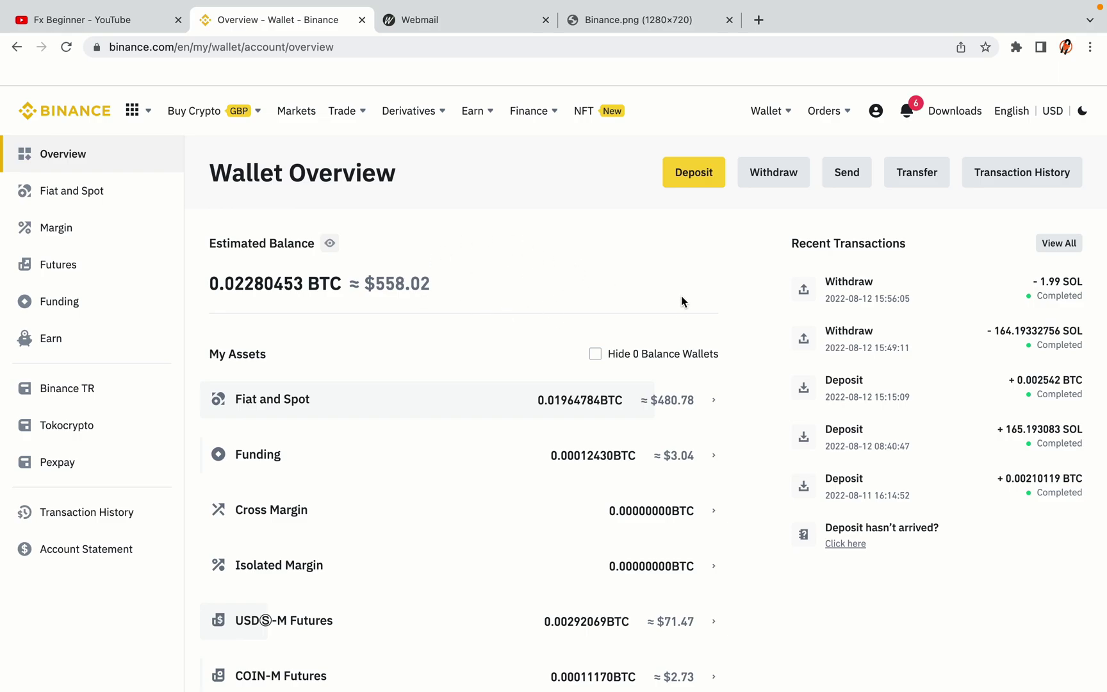
scroll(681, 301, "down", 3)
scroll(680, 301, "down", 2)
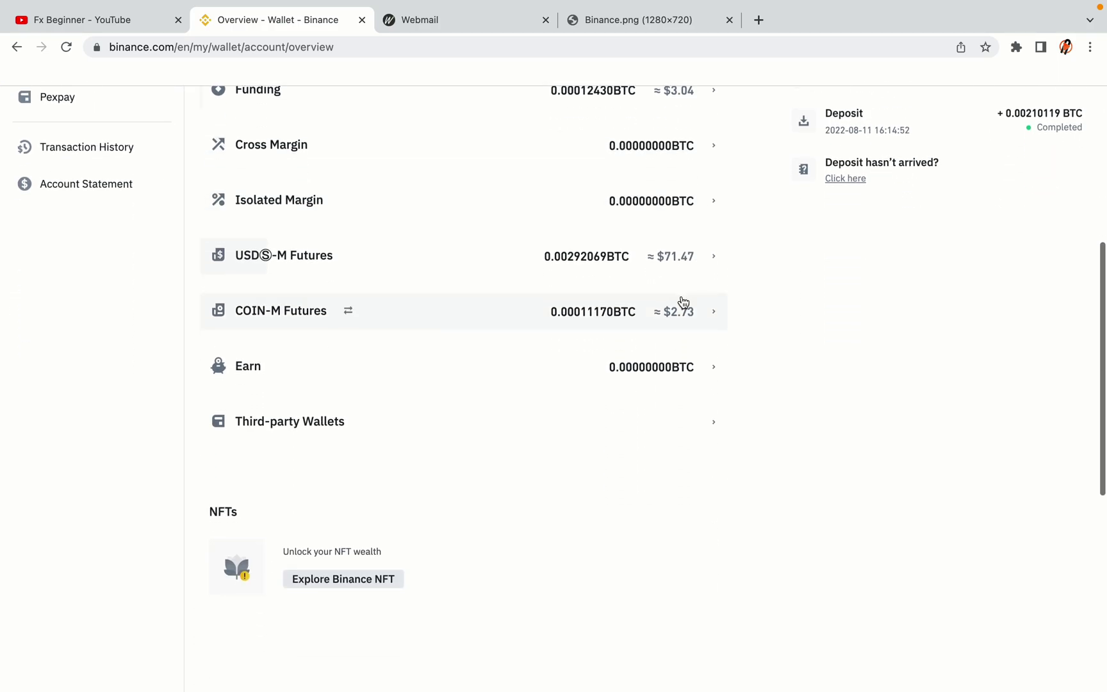
scroll(681, 301, "up", 5)
scroll(680, 301, "up", 1)
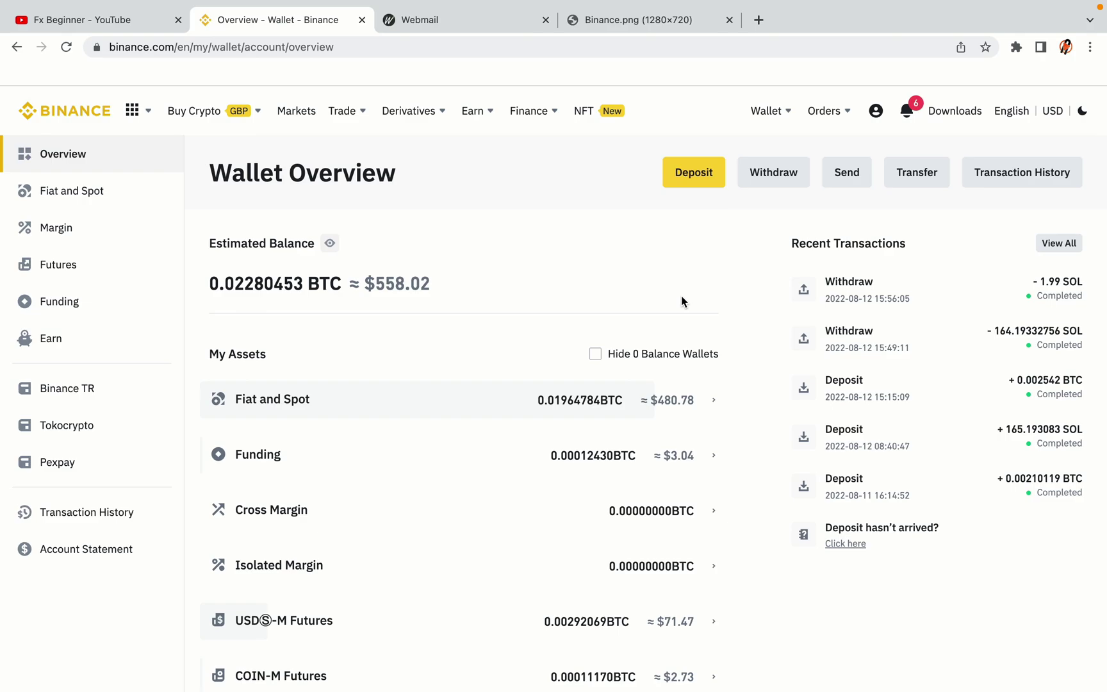